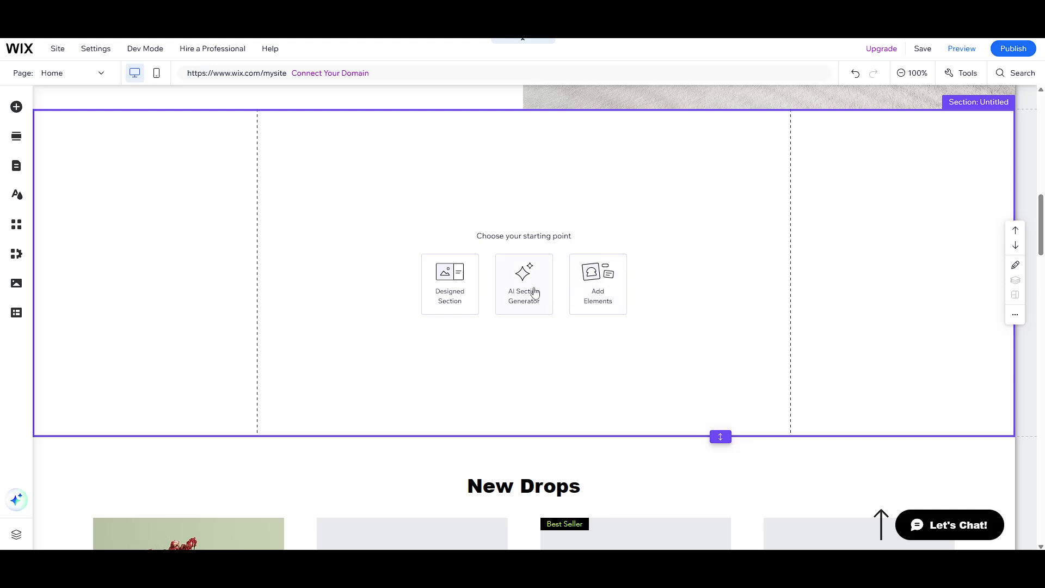
Add the premade "Contact us" contact form to the empty section above New Drops
scroll(484, 276, "up", 1)
scroll(463, 282, "down", 3)
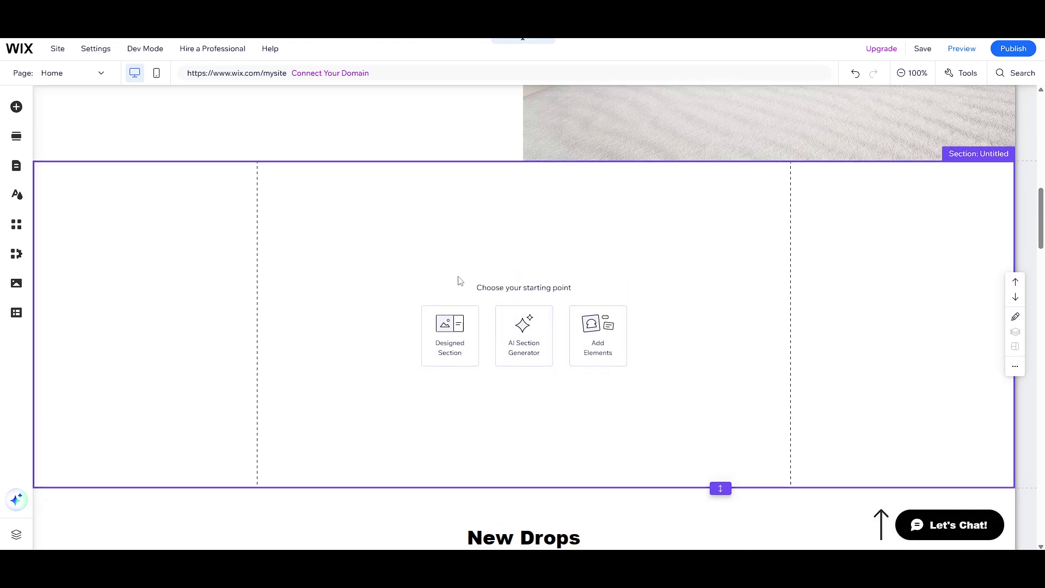
scroll(465, 285, "up", 3)
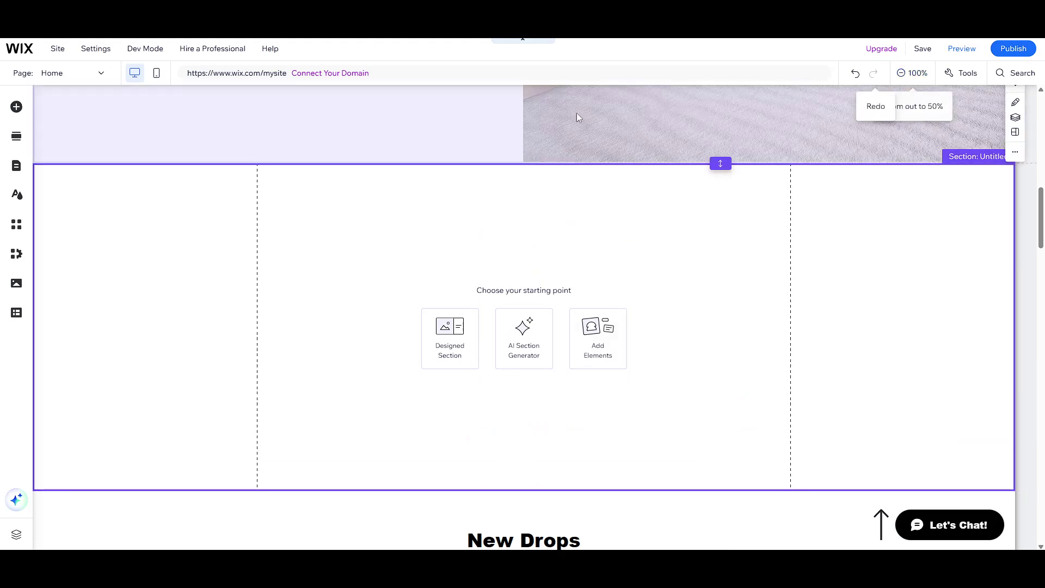
left_click(18, 107)
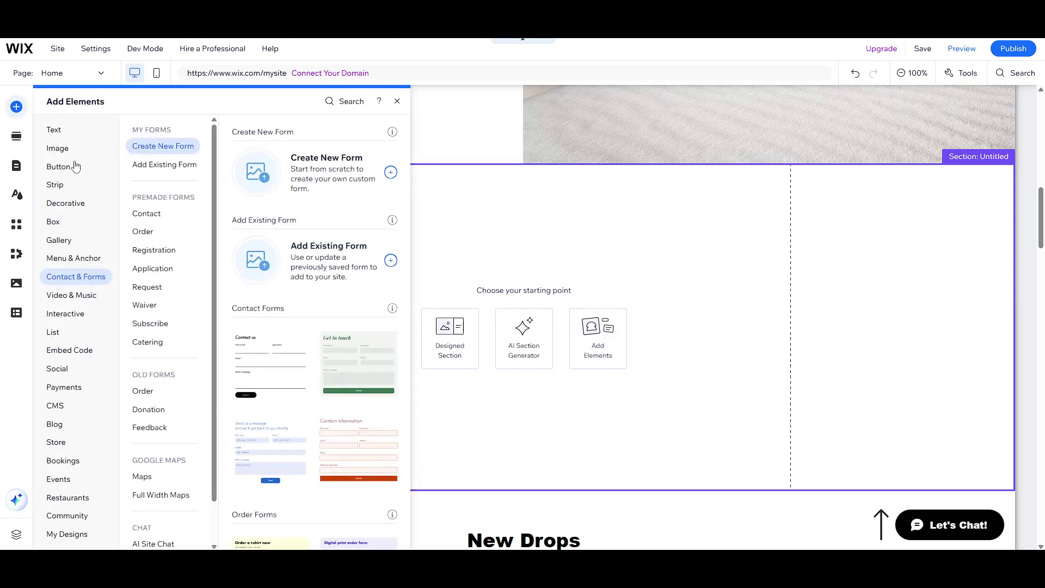
left_click(61, 424)
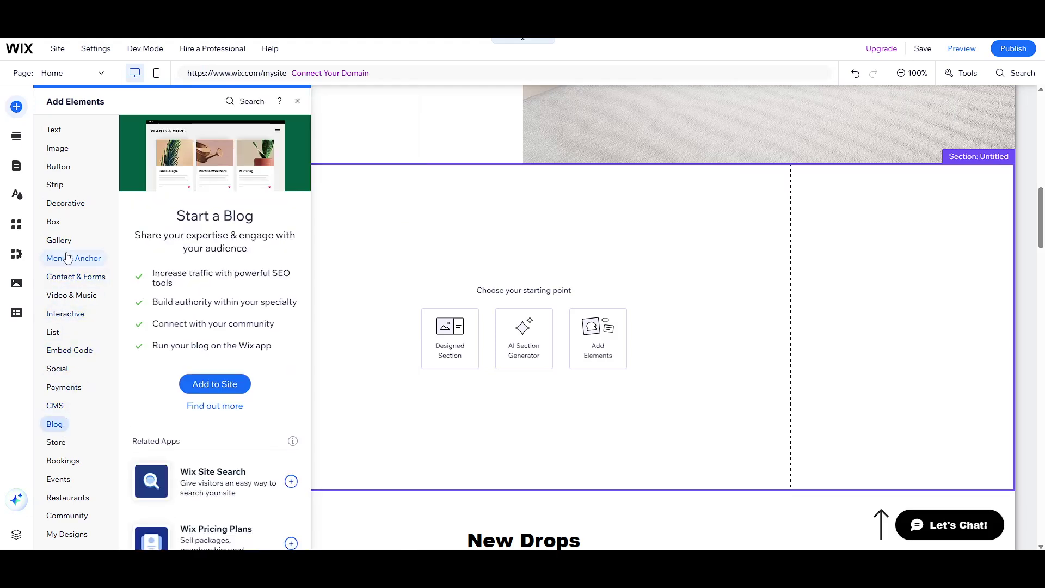
left_click(58, 166)
left_click(76, 276)
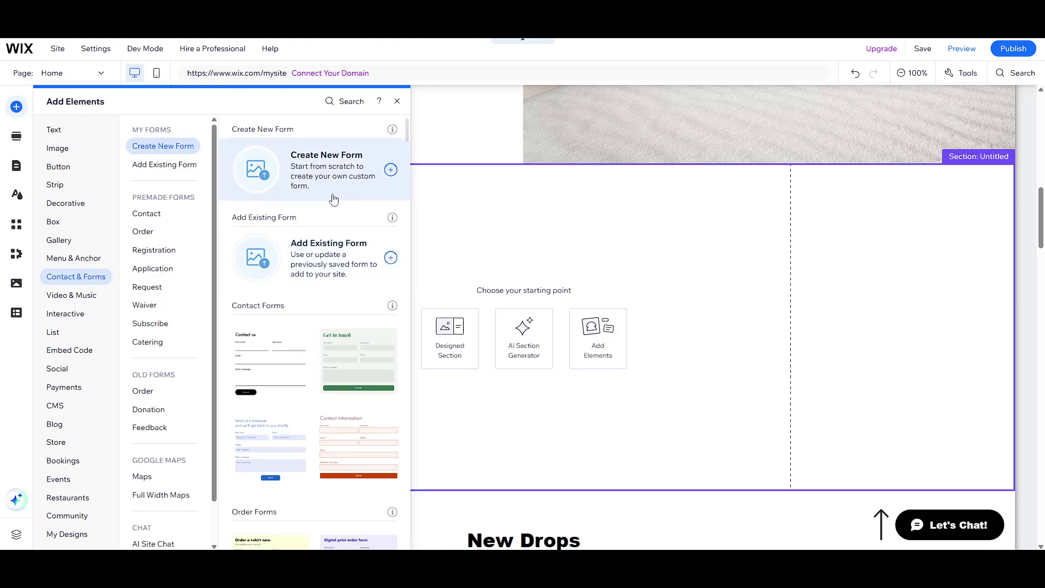
scroll(310, 305, "down", 3)
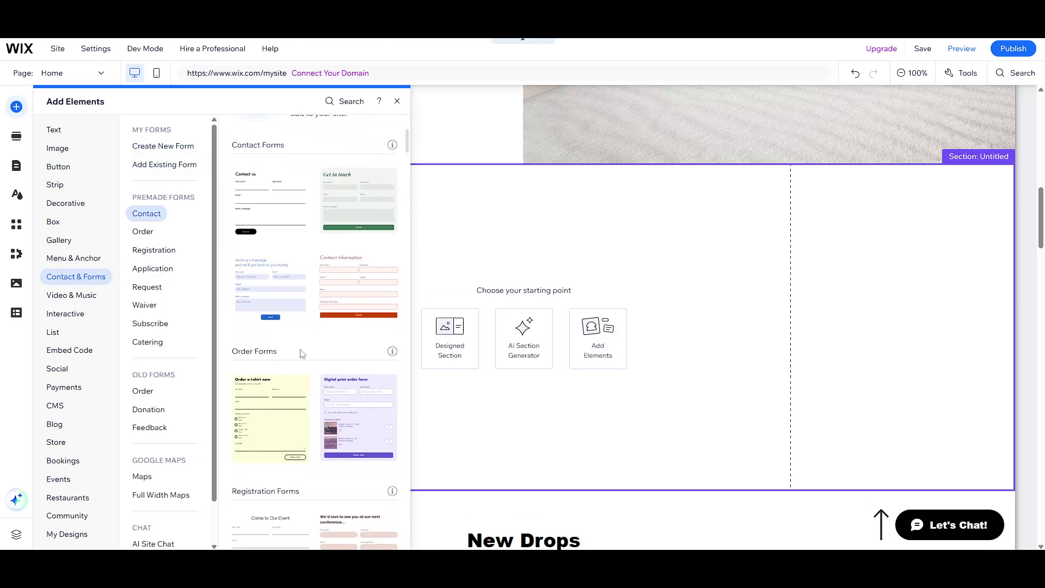
scroll(301, 351, "up", 3)
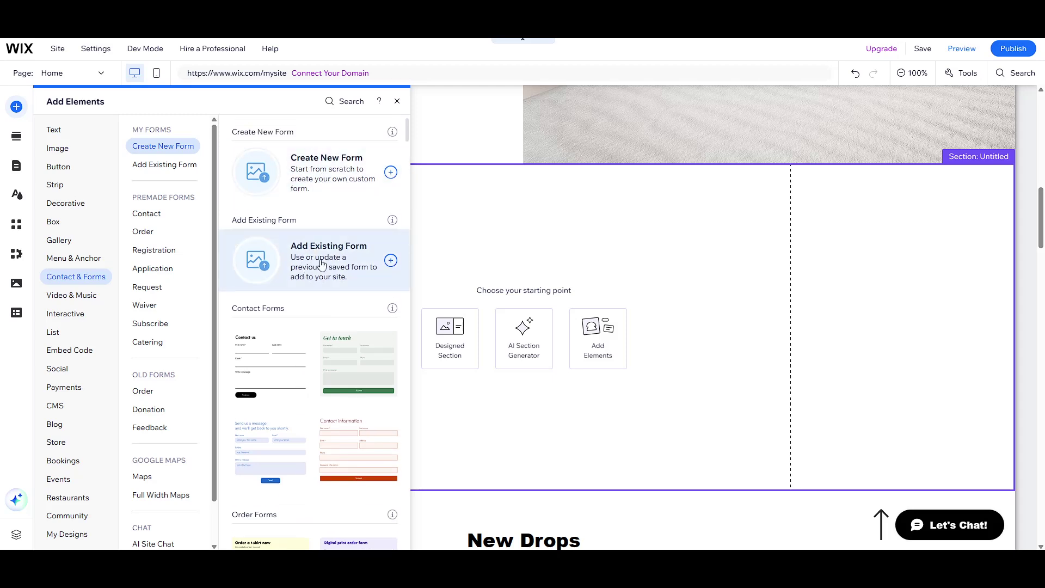
scroll(286, 398, "down", 1)
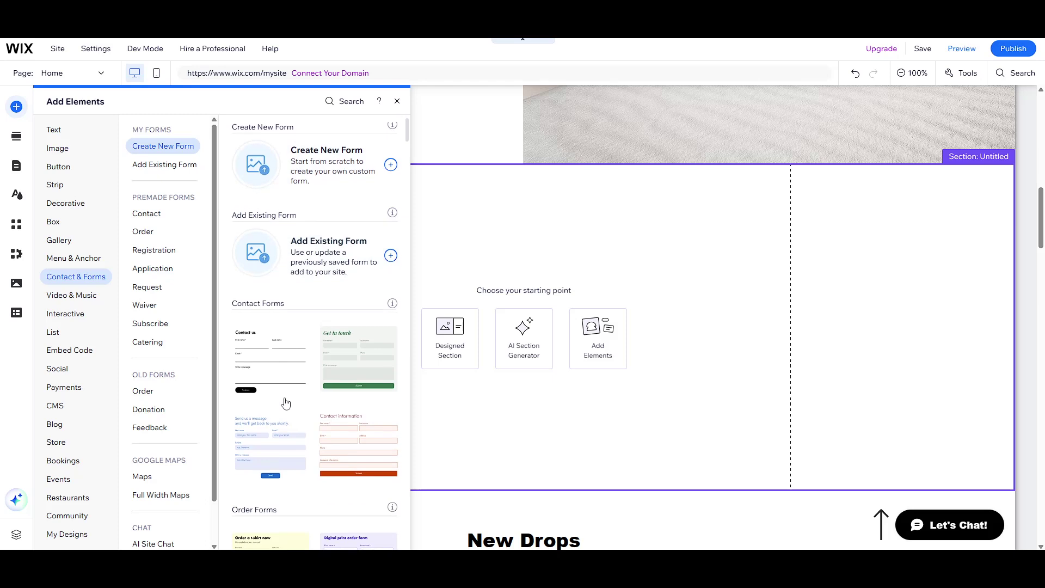
scroll(285, 402, "down", 2)
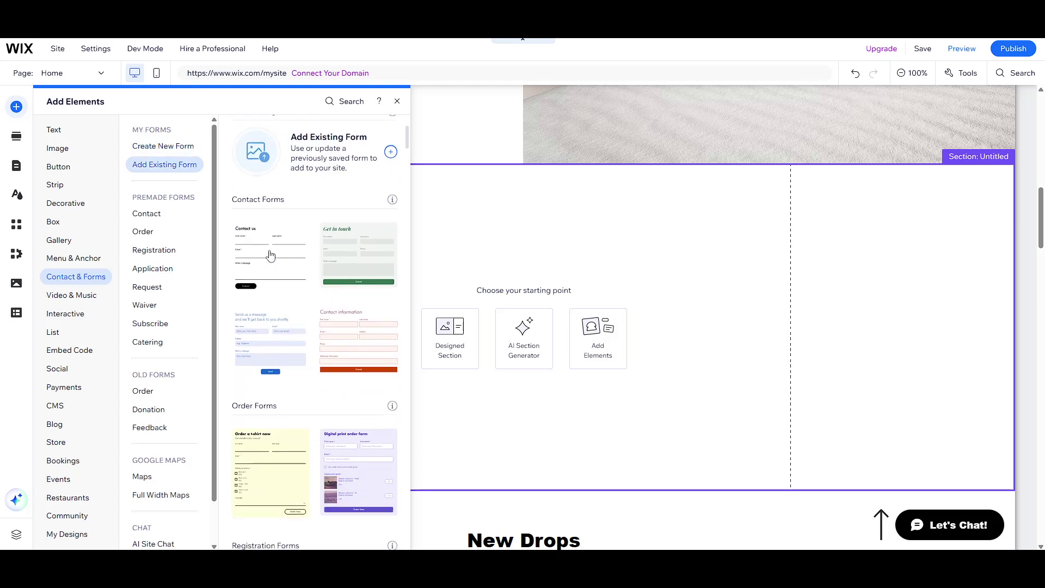
left_click_drag(271, 255, 524, 317)
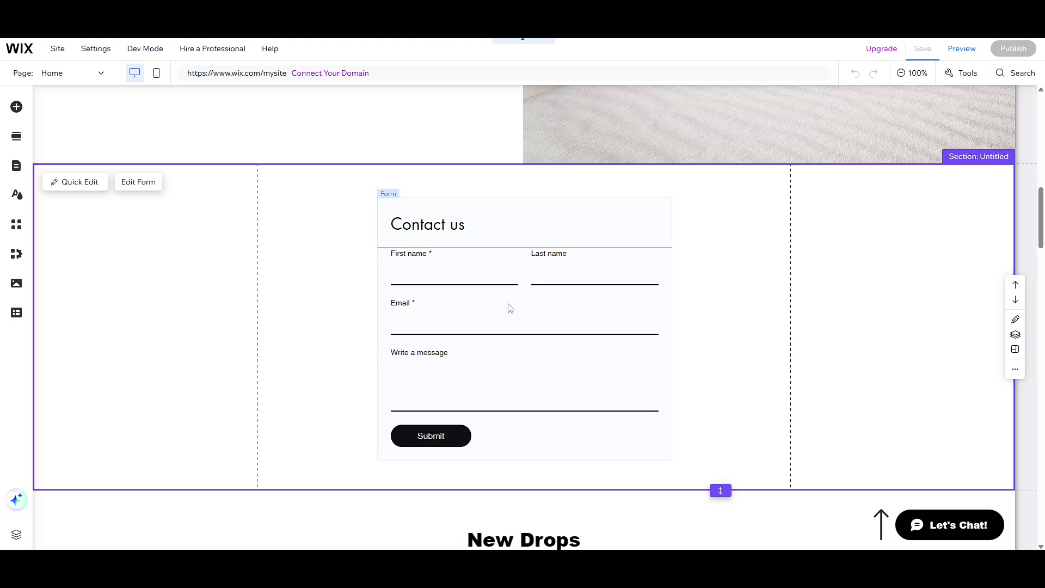
Examine the actions available for the Contact us form, including the Show on All Pages option
left_click(510, 308)
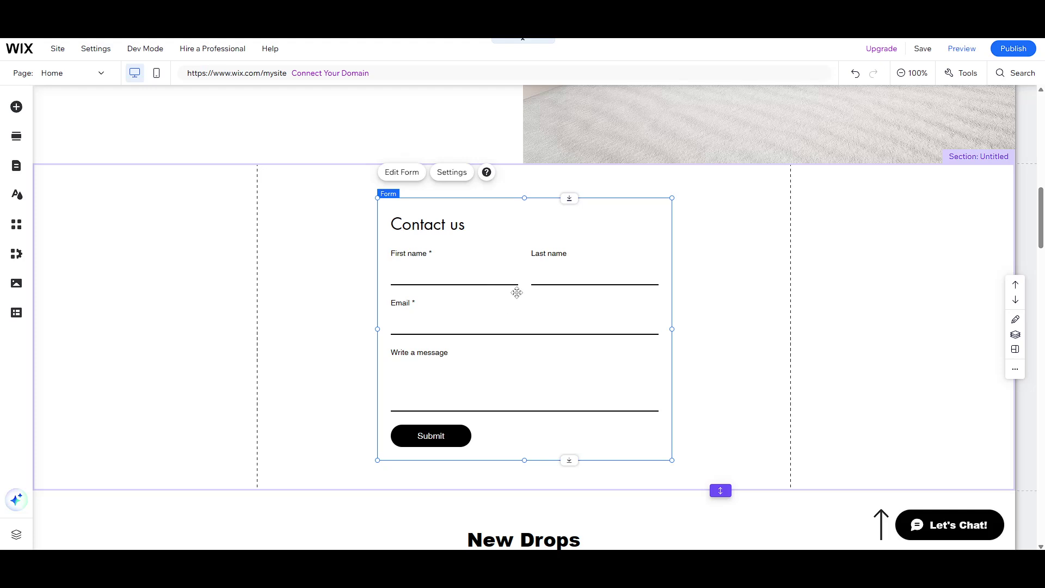
right_click(517, 293)
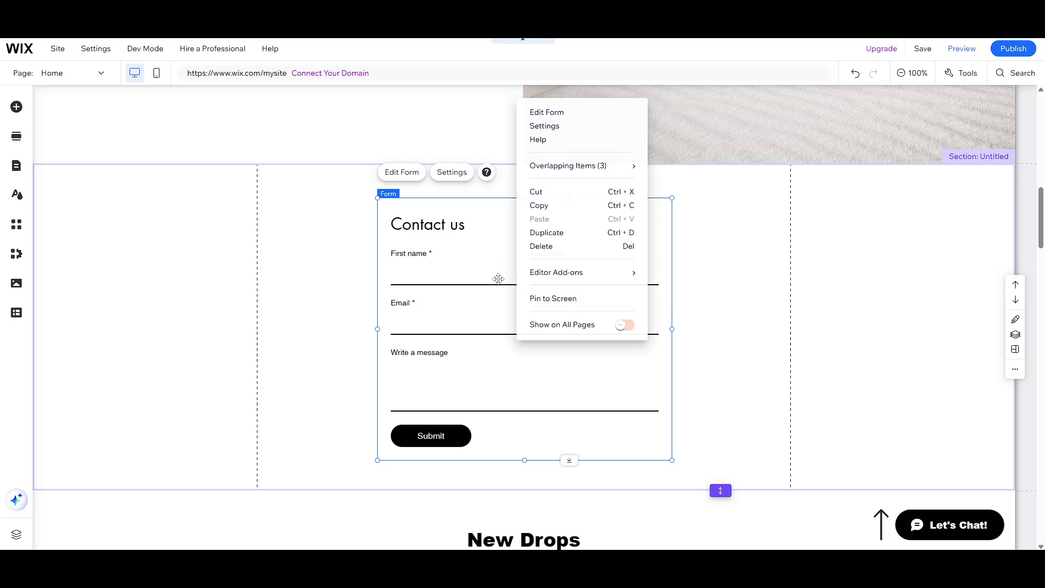
left_click(501, 295)
right_click(502, 299)
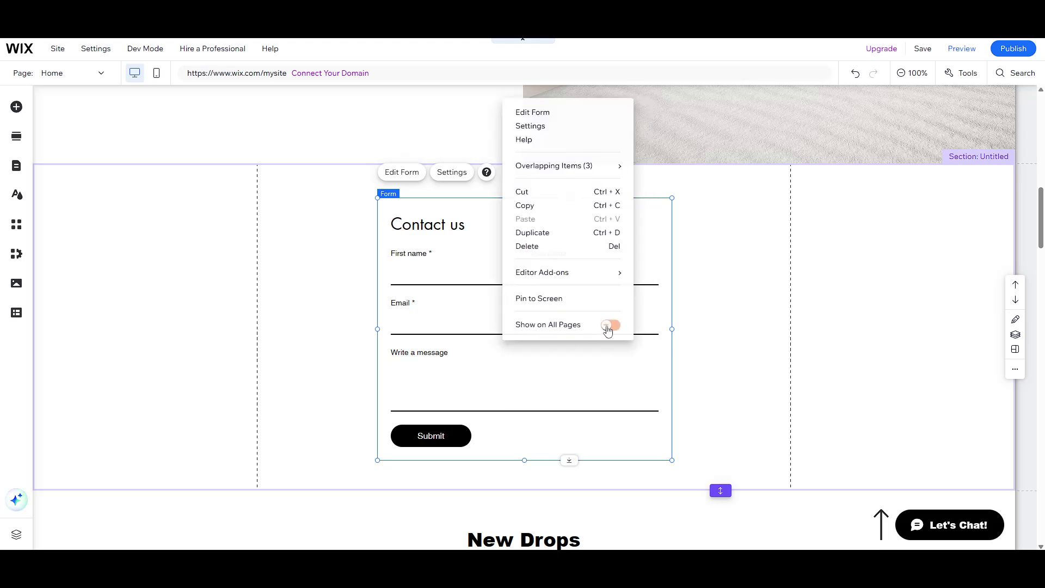
left_click(569, 358)
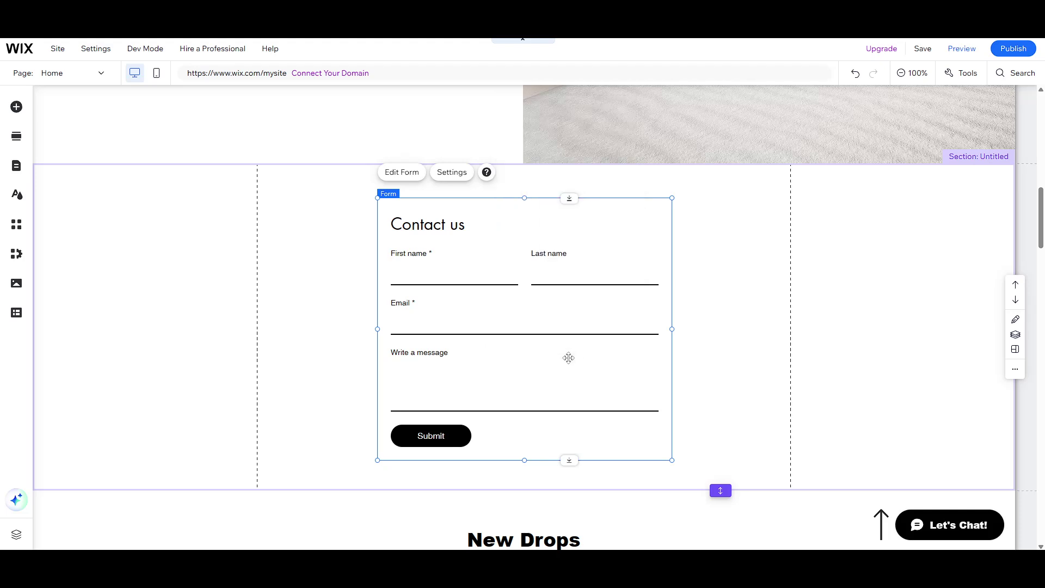
right_click(531, 302)
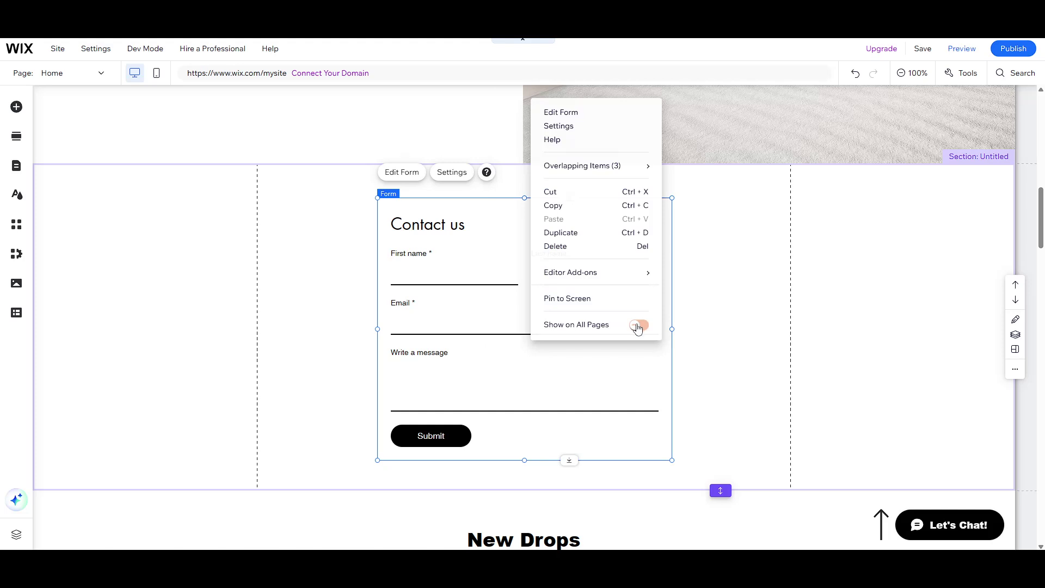
left_click(492, 305)
scroll(528, 296, "down", 2)
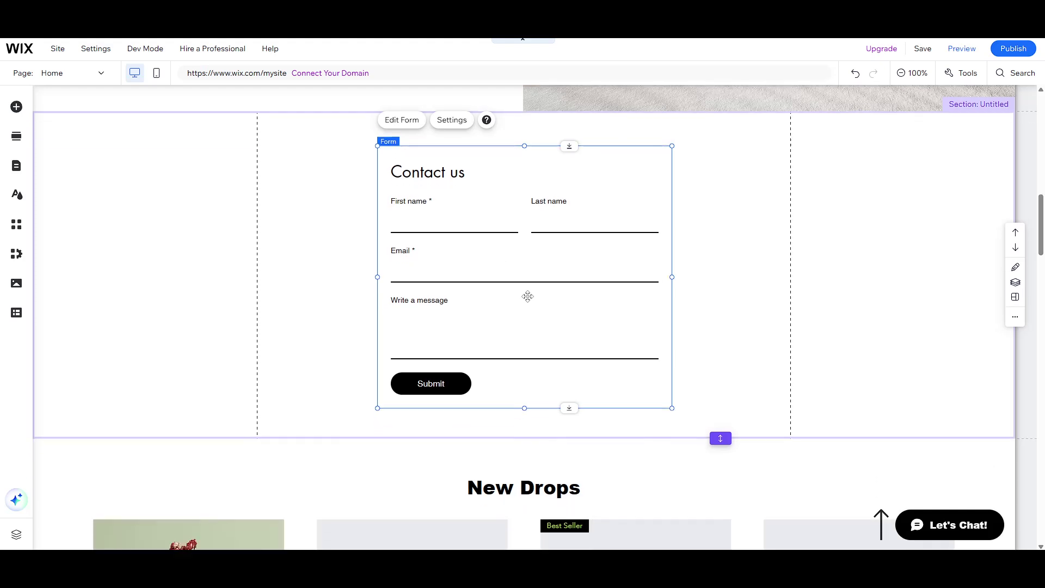
scroll(528, 296, "up", 1)
scroll(528, 296, "up", 1)
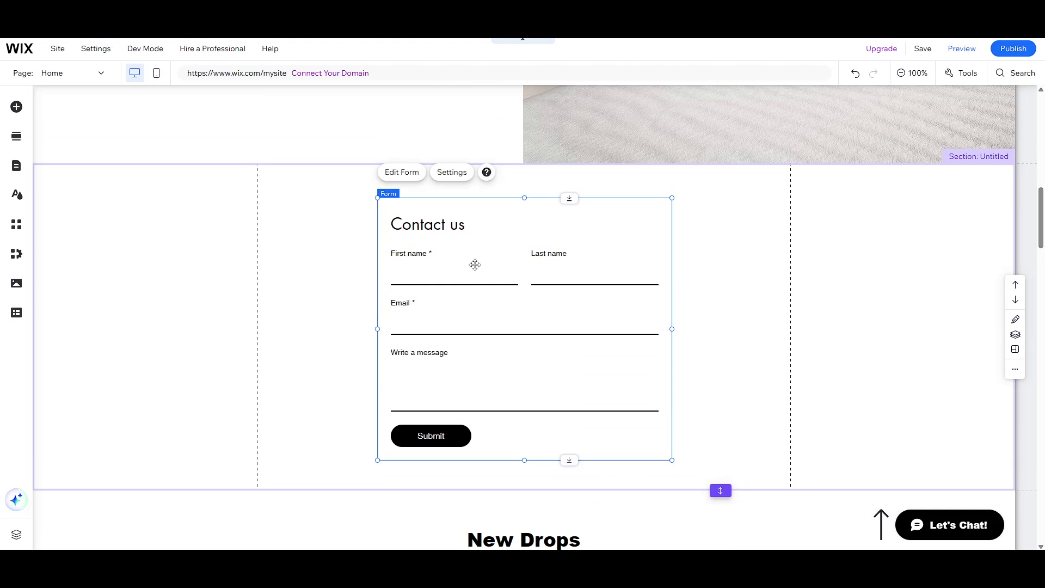
right_click(516, 290)
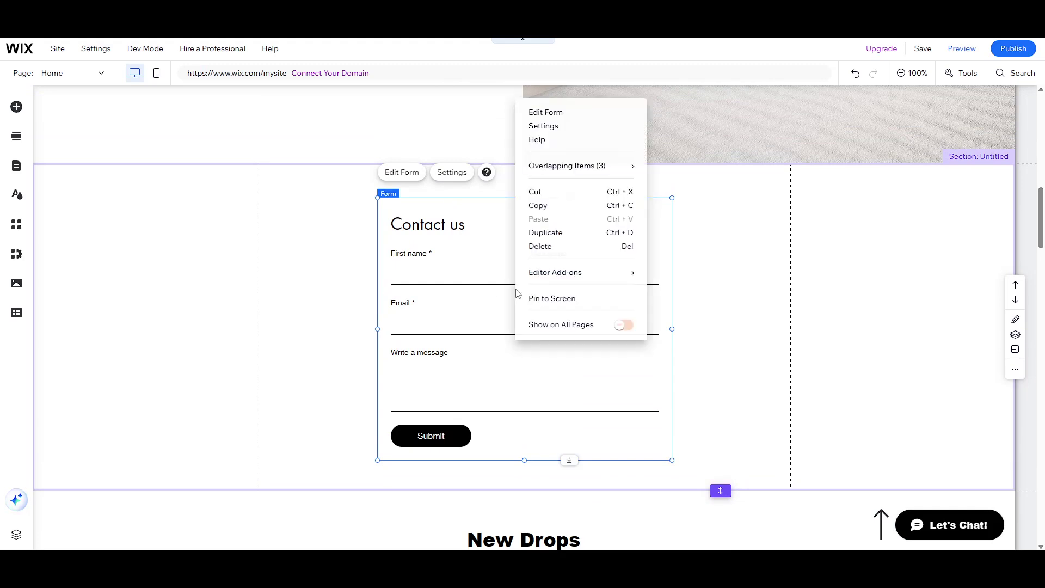
left_click(506, 294)
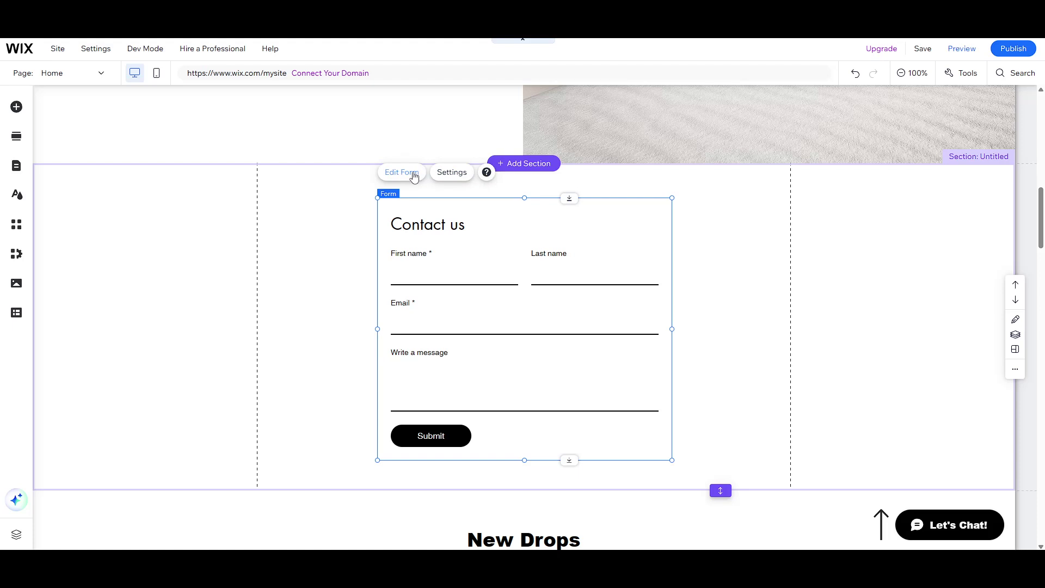
Add a Phone field between Email and Write a message in the Contact us form, save the form and close its editor
left_click(451, 173)
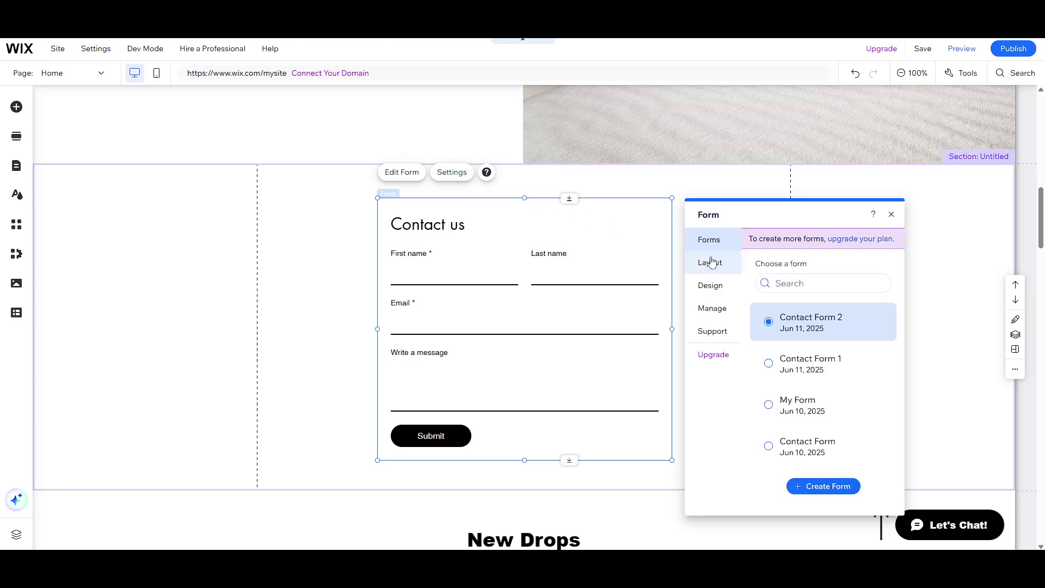
scroll(782, 302, "down", 1)
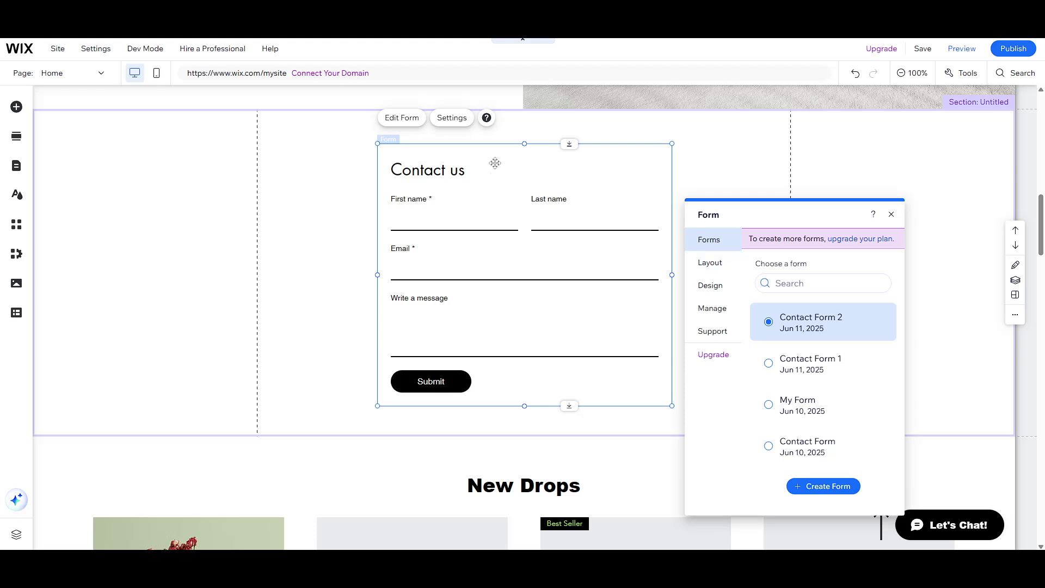
left_click(402, 121)
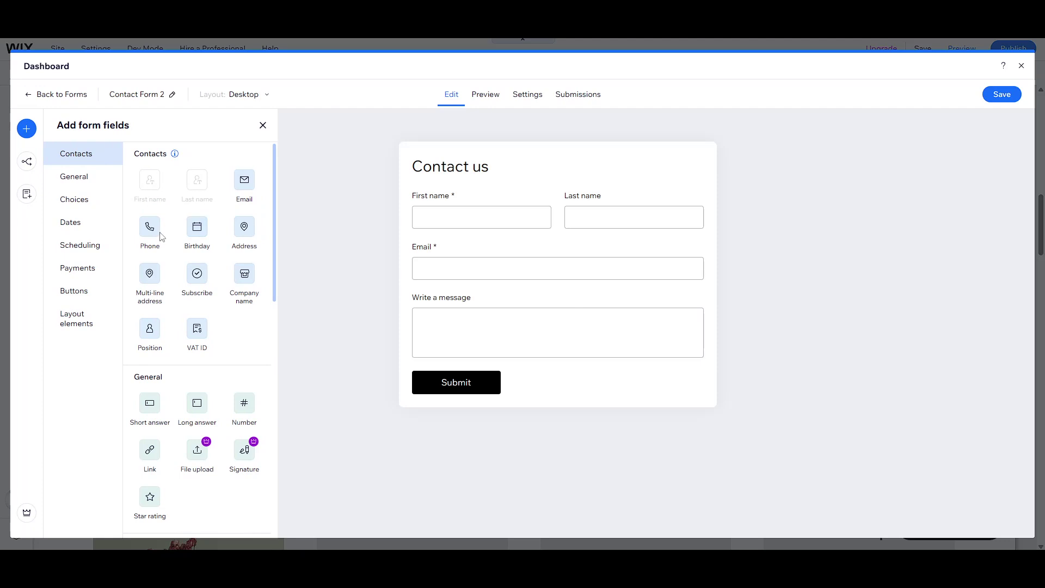
left_click_drag(160, 234, 463, 253)
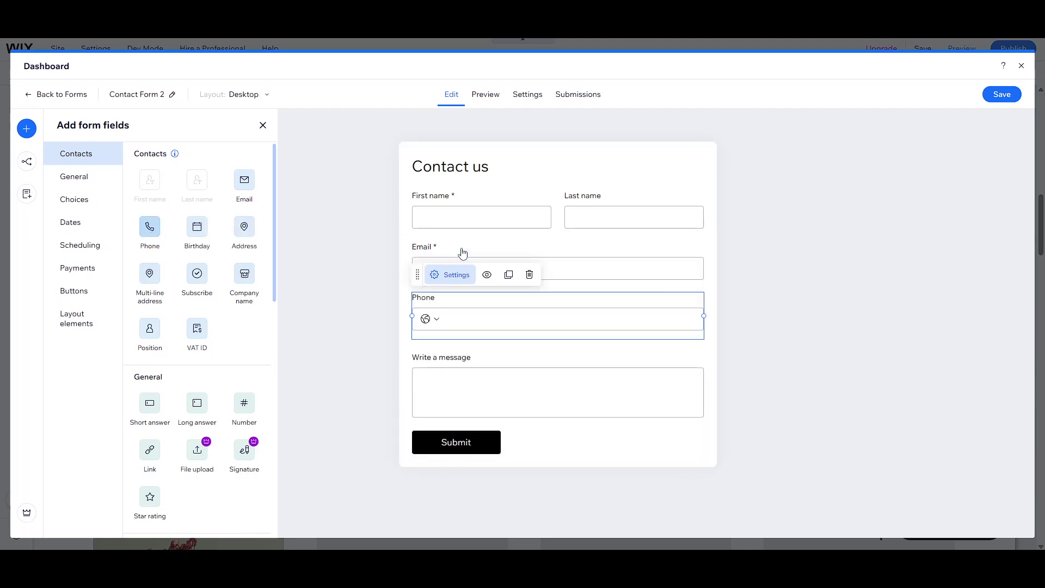
left_click(379, 328)
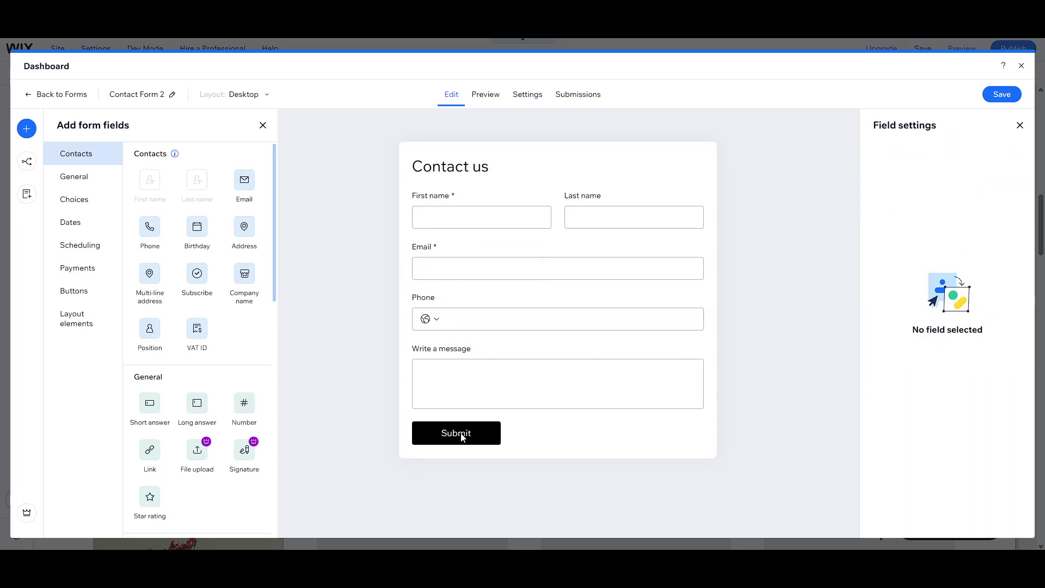
left_click(989, 98)
left_click(1023, 67)
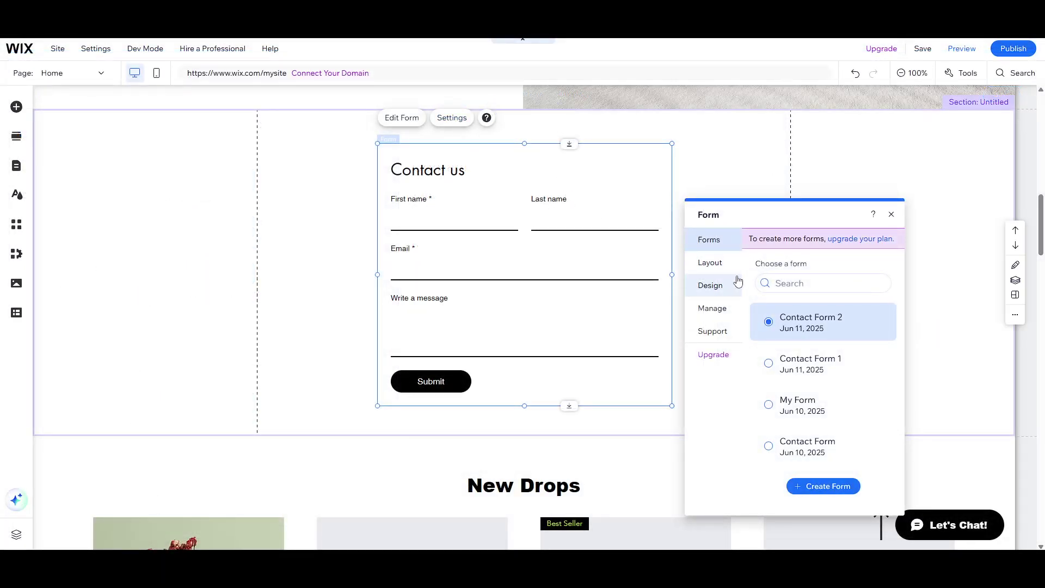
Review the contact form's Layout, Design, Manage and Support settings, then close them and look over the form on the page
left_click(722, 271)
left_click(717, 287)
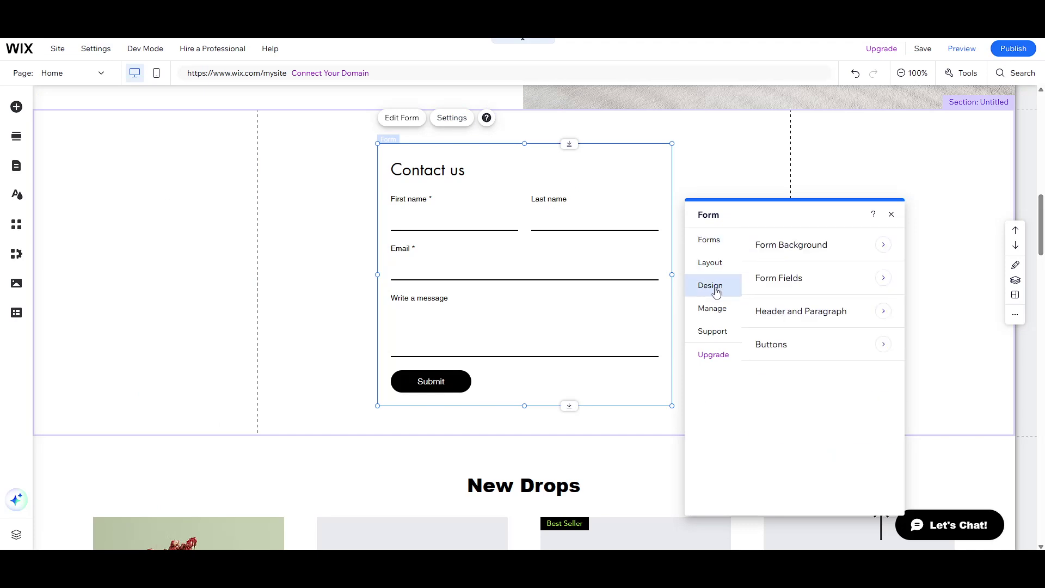
left_click(713, 308)
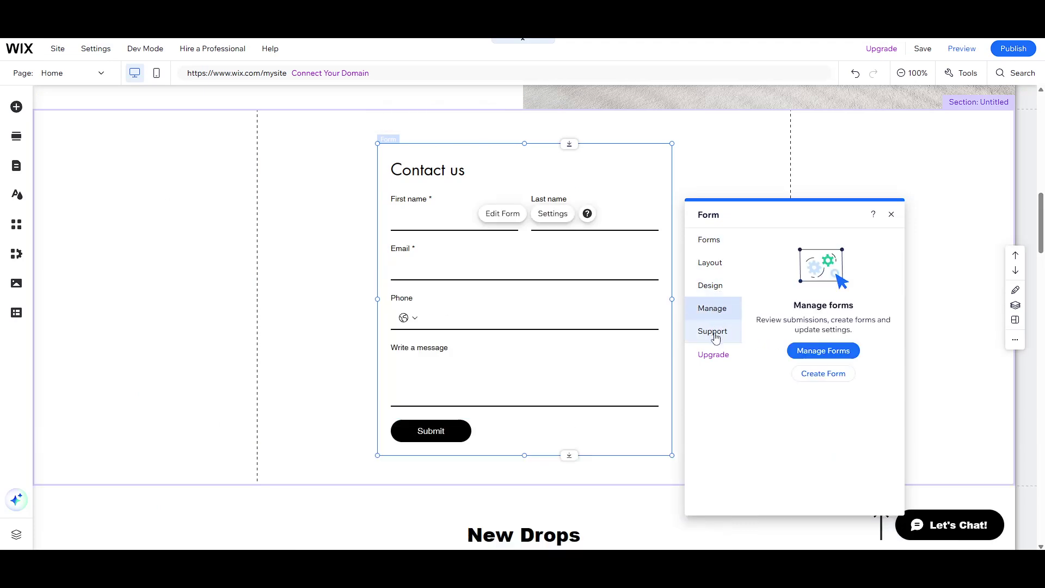
left_click(715, 334)
left_click(711, 310)
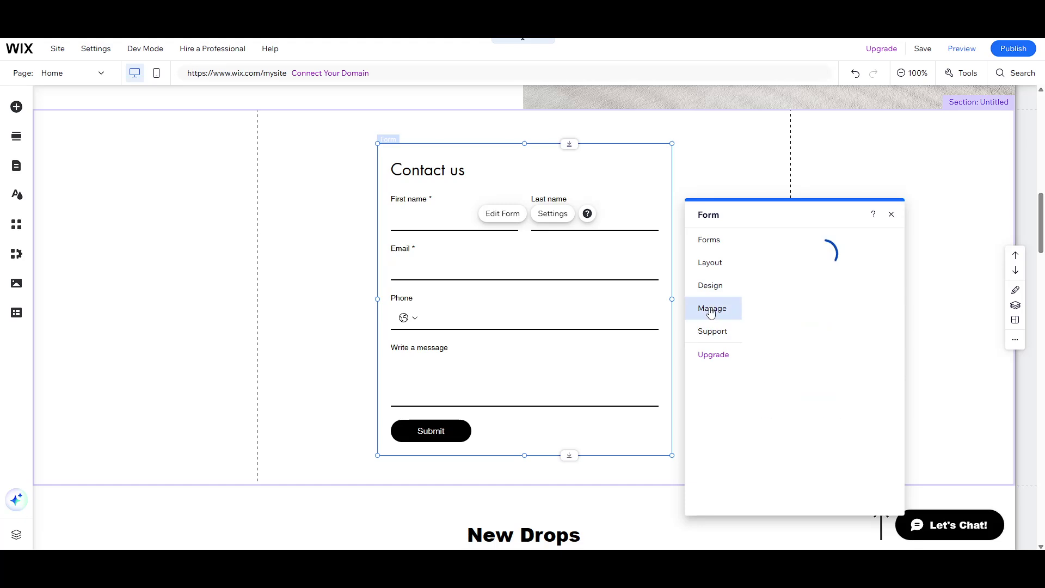
left_click(711, 287)
left_click(710, 263)
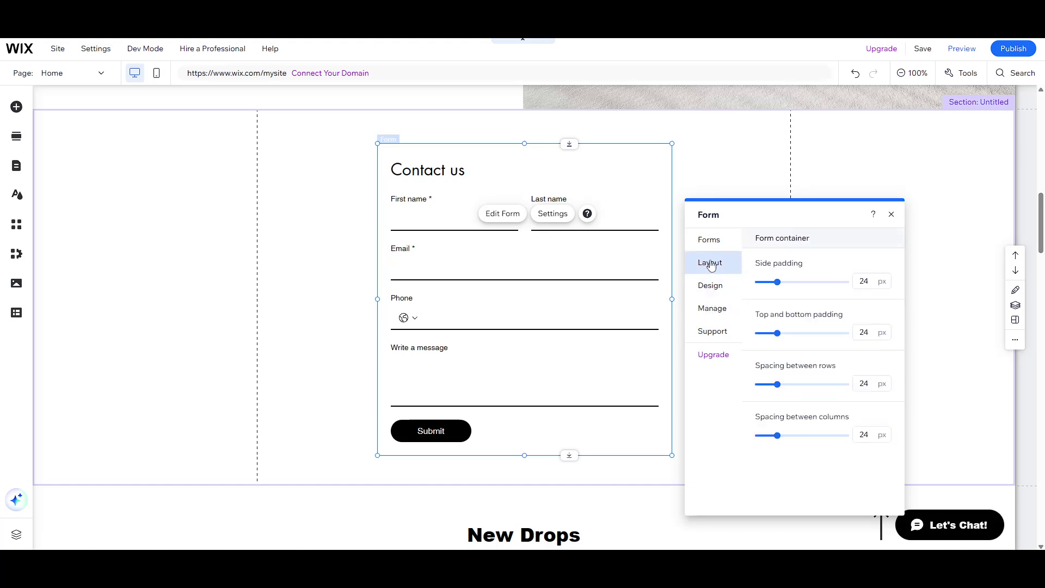
left_click(709, 243)
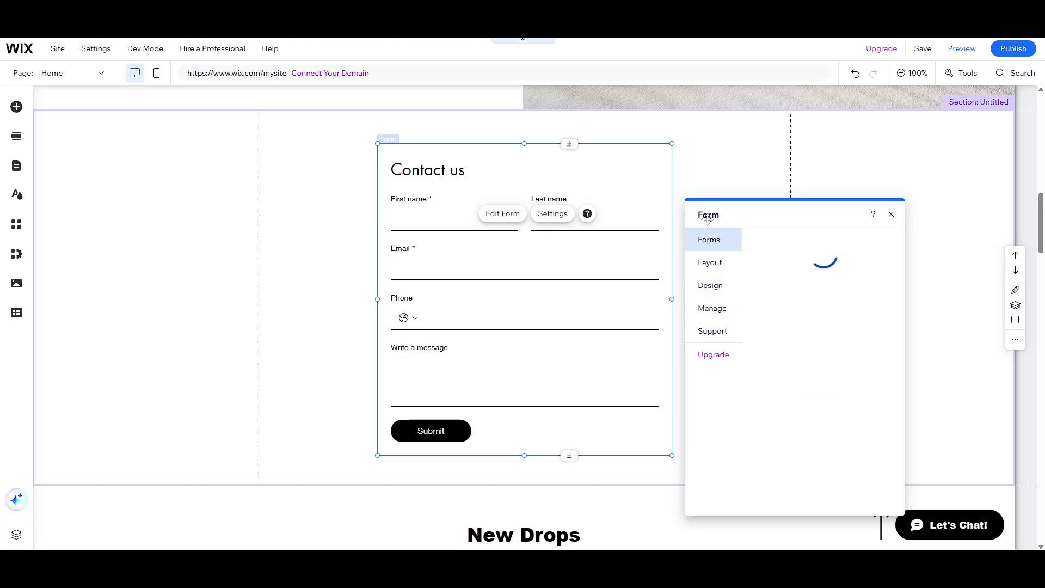
left_click(707, 271)
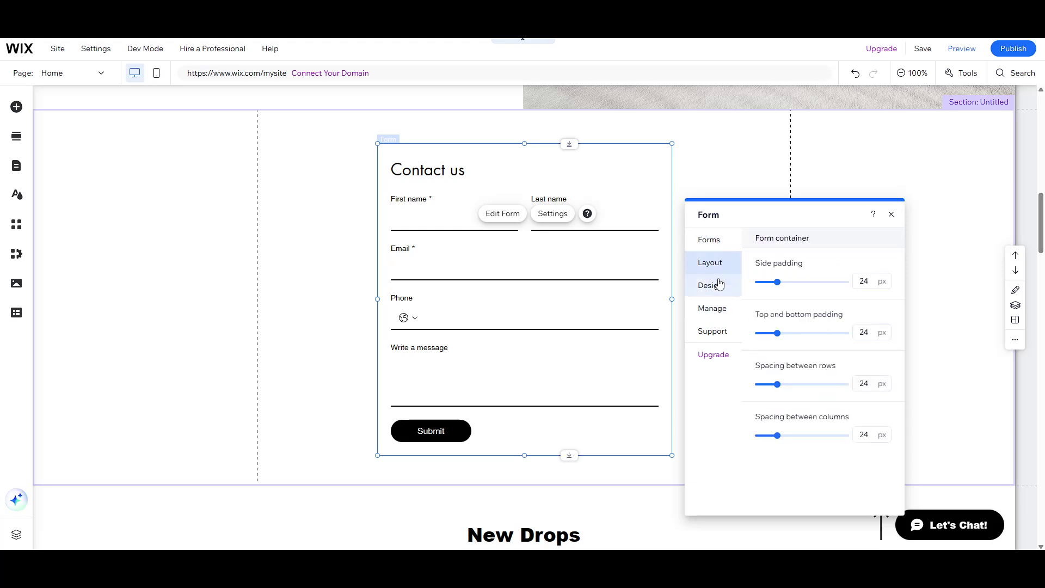
left_click(721, 332)
scroll(790, 353, "down", 1)
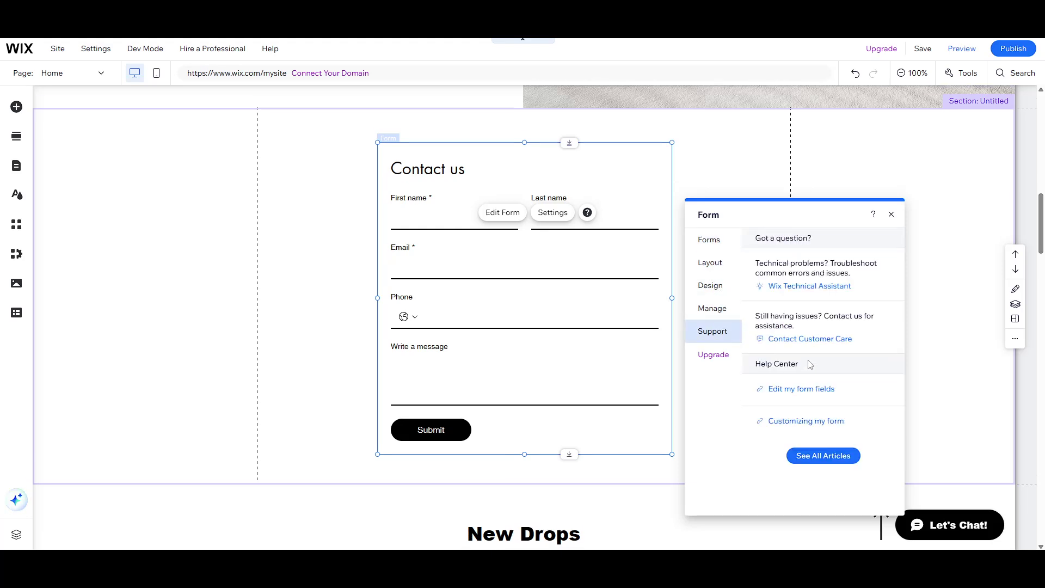
left_click(727, 305)
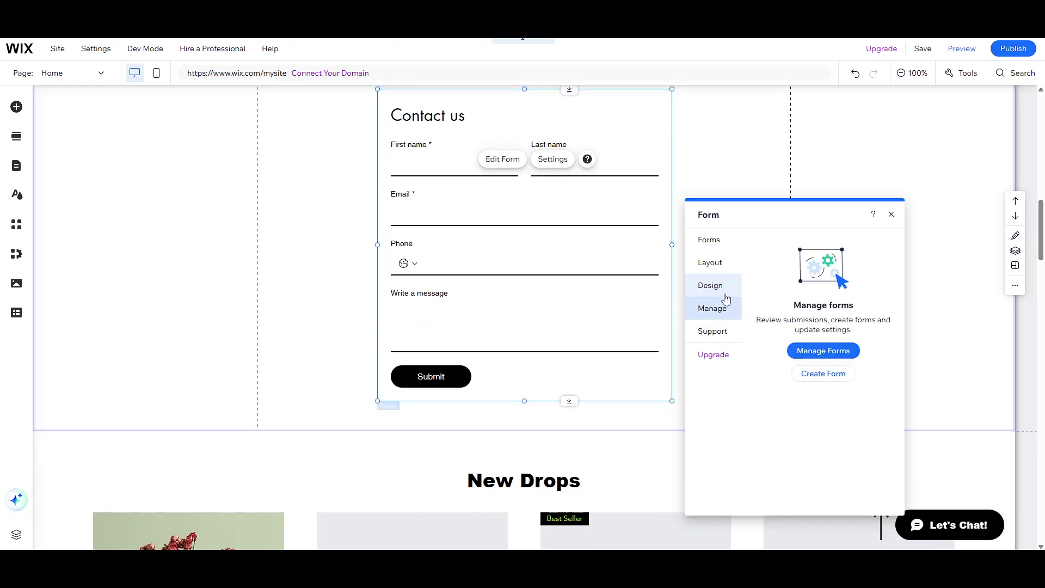
left_click(894, 215)
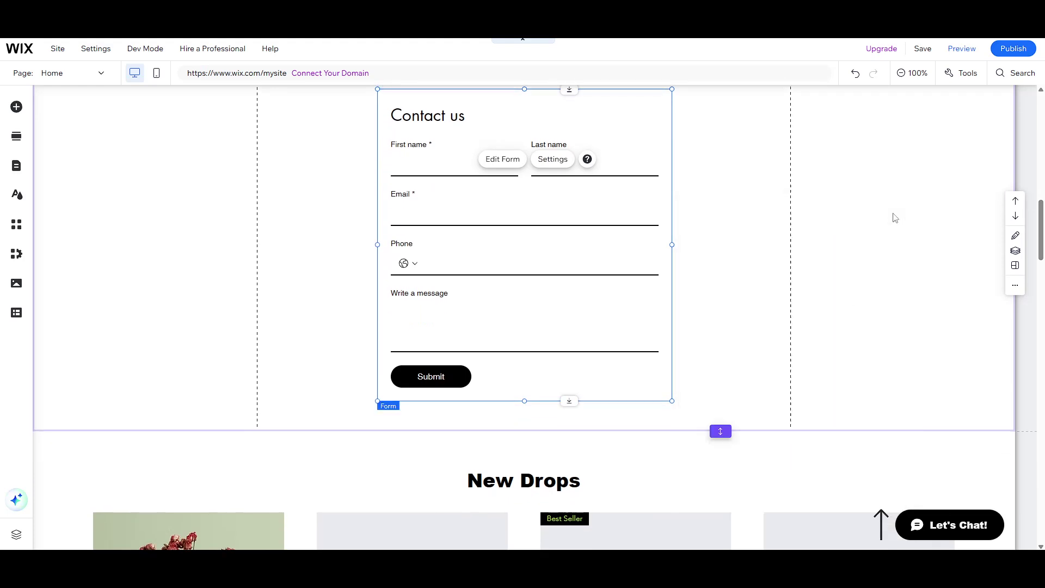
scroll(750, 252, "up", 2)
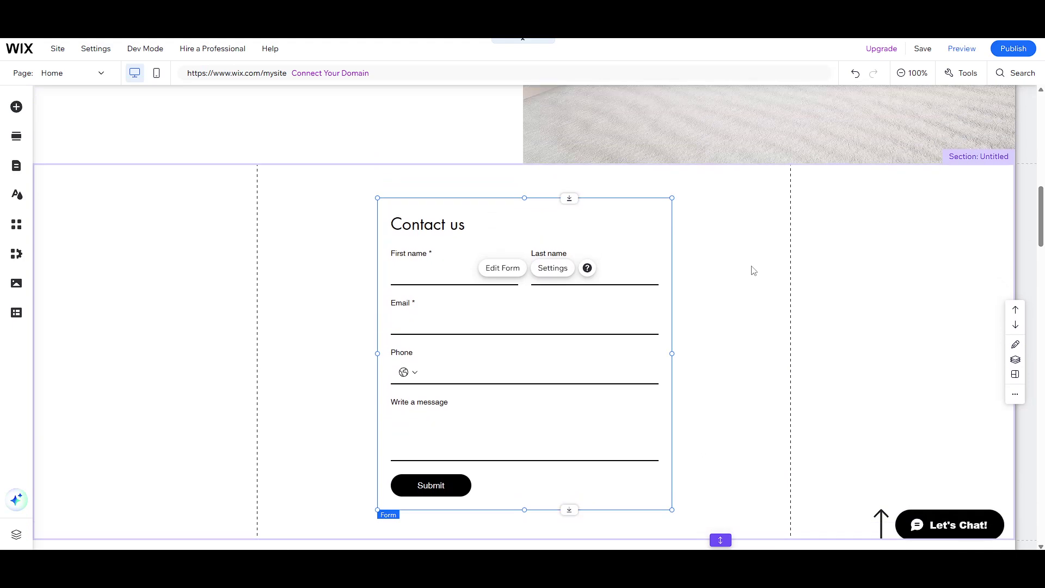
scroll(753, 270, "down", 1)
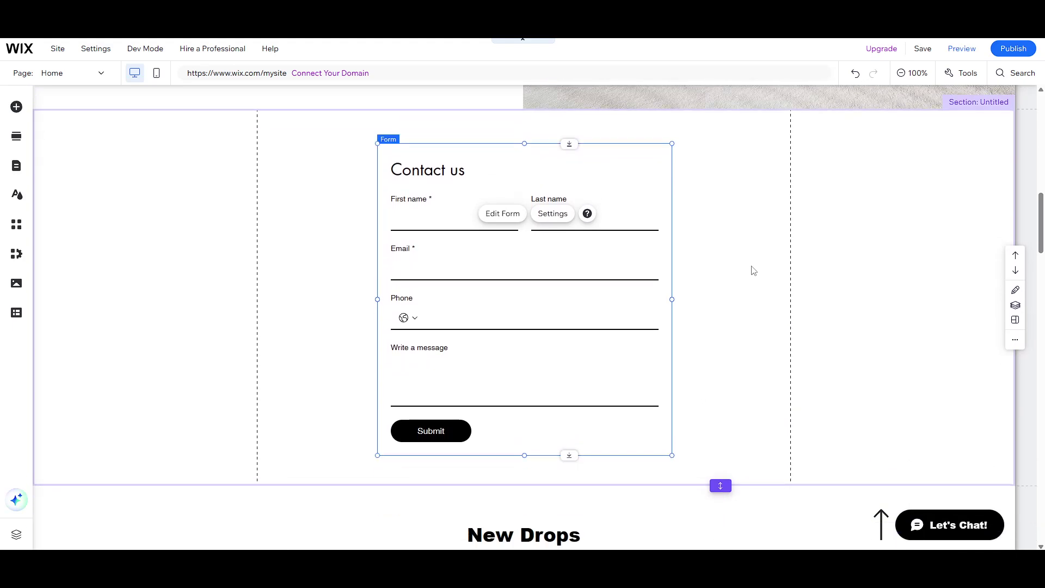